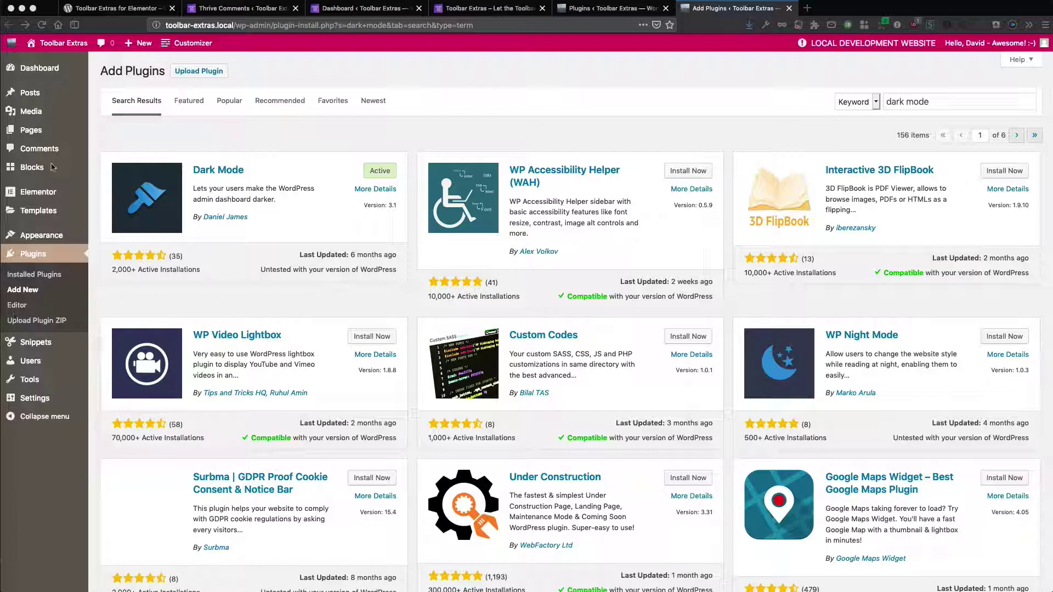
Switch to the browser tab showing the Toolbar Extras for Elementor page on wordpress.org
{"action": "left_click", "coordinate": [102, 8]}
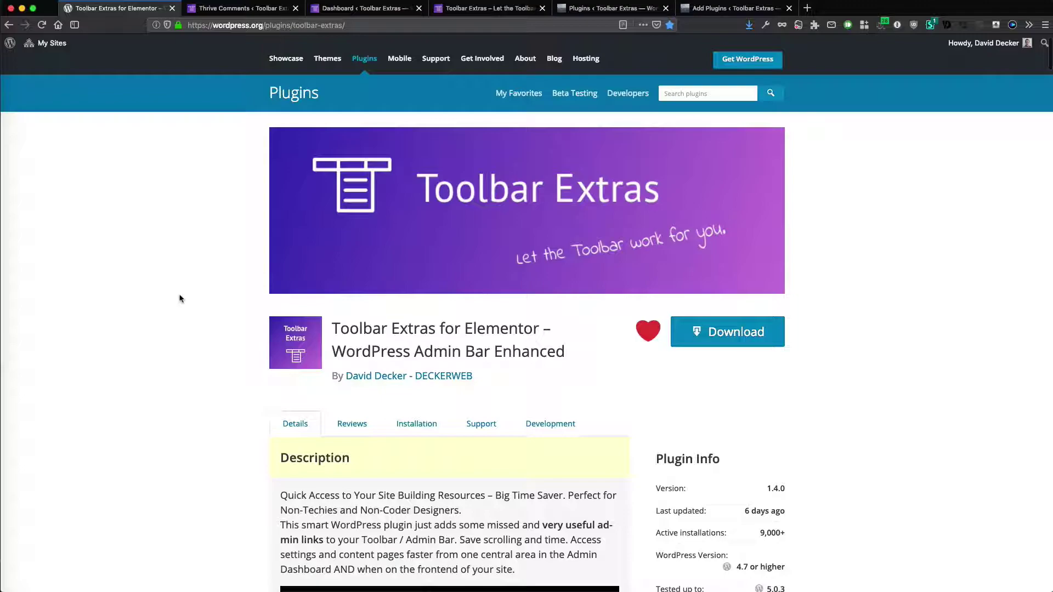
Scroll the plugin page, then go back to the Installed Plugins list showing Dark Mode 3.1 active
{"action": "scroll", "coordinate": [180, 298], "scroll_direction": "down", "scroll_amount": 1}
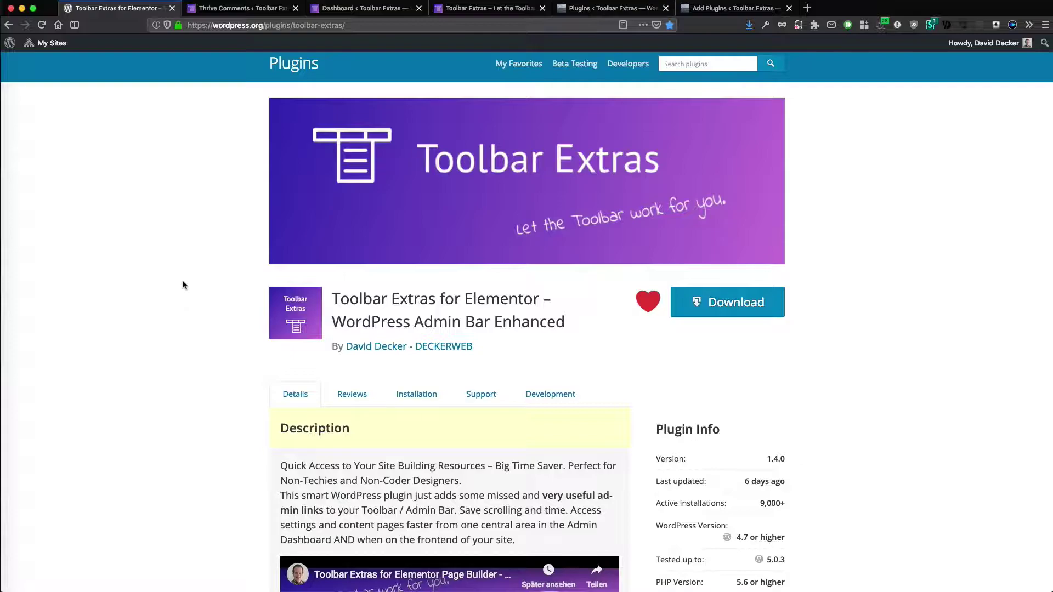
{"action": "left_click", "coordinate": [600, 8]}
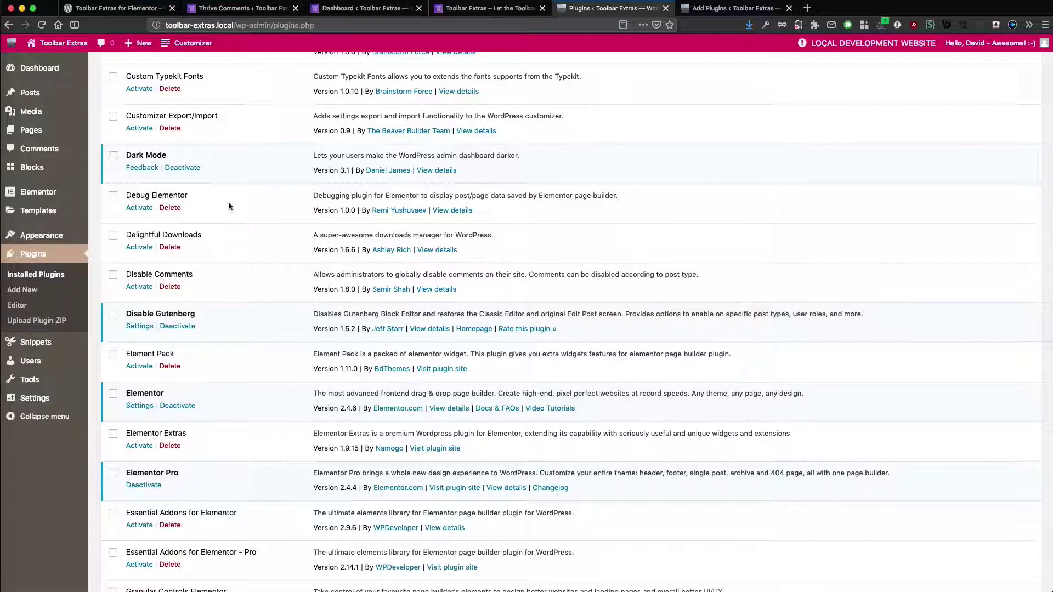
Return to the 'dark mode' plugin search results and bring up the toolbar account menu
{"action": "left_click", "coordinate": [697, 16]}
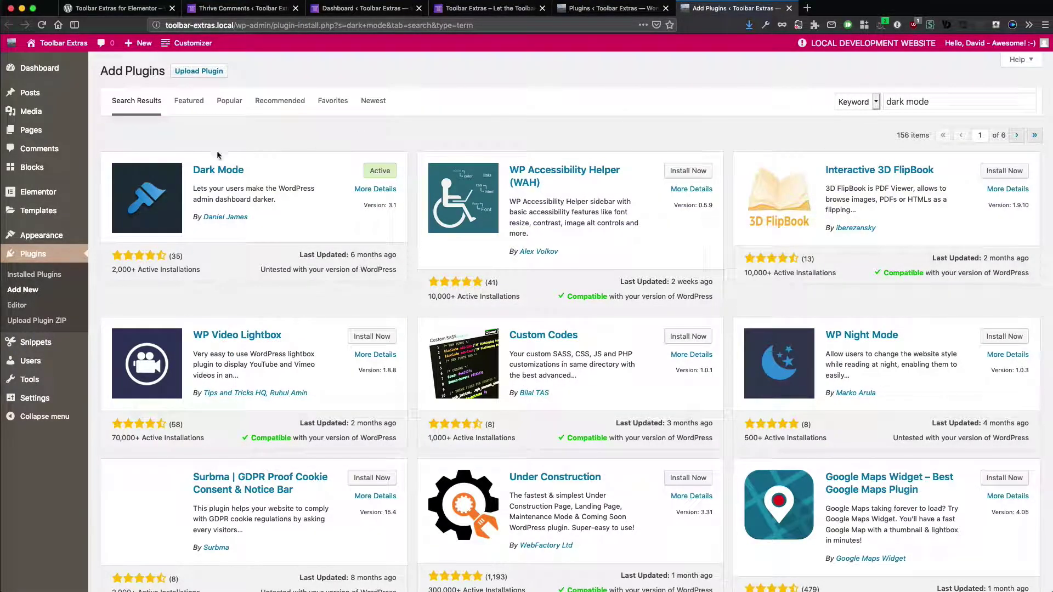
{"action": "mouse_move", "coordinate": [145, 51]}
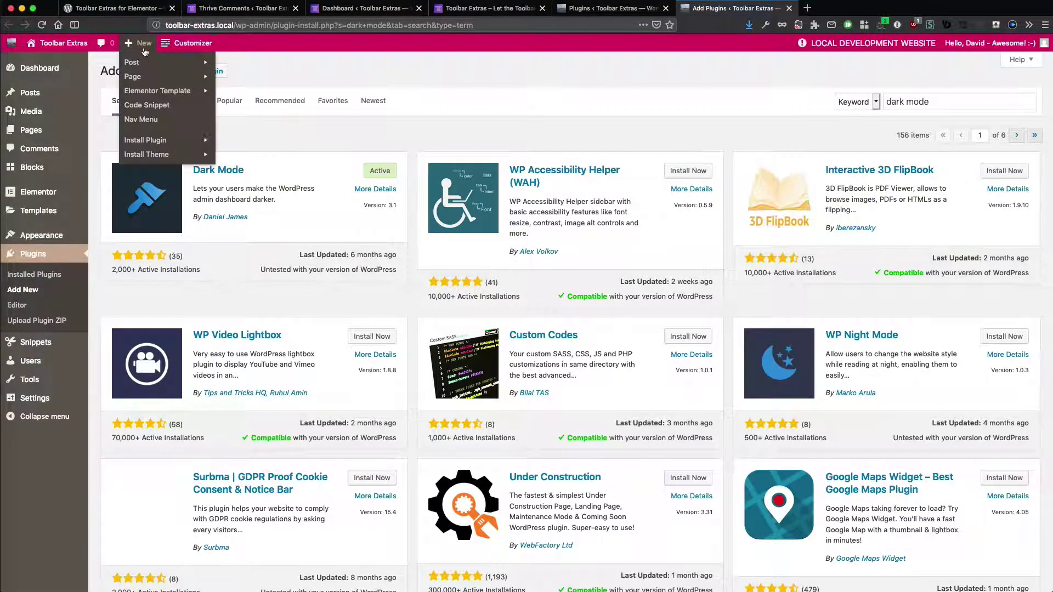
{"action": "mouse_move", "coordinate": [143, 143]}
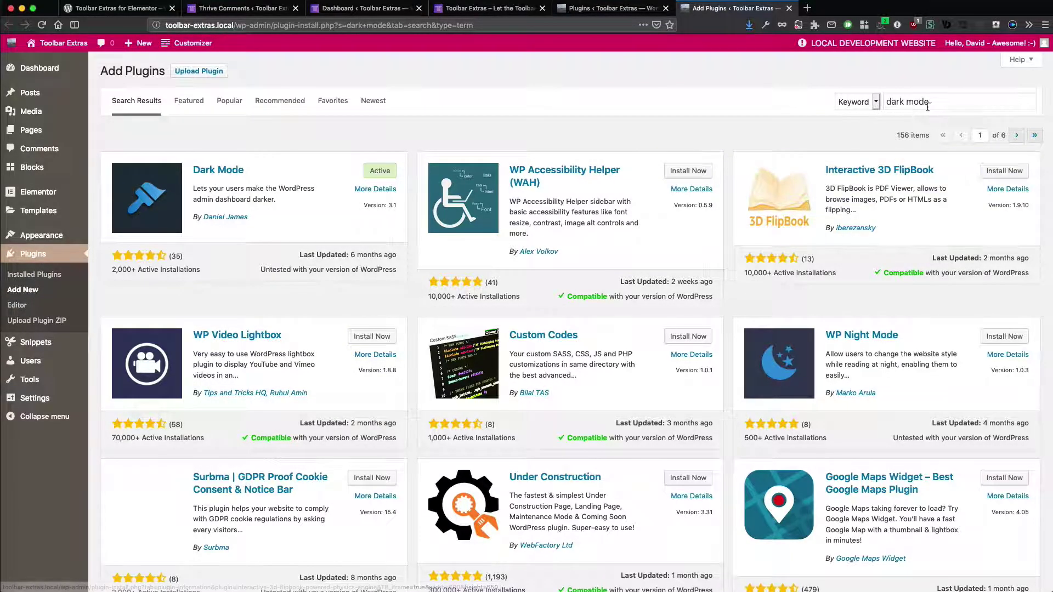
{"action": "left_click_drag", "start_coordinate": [927, 106], "coordinate": [870, 107]}
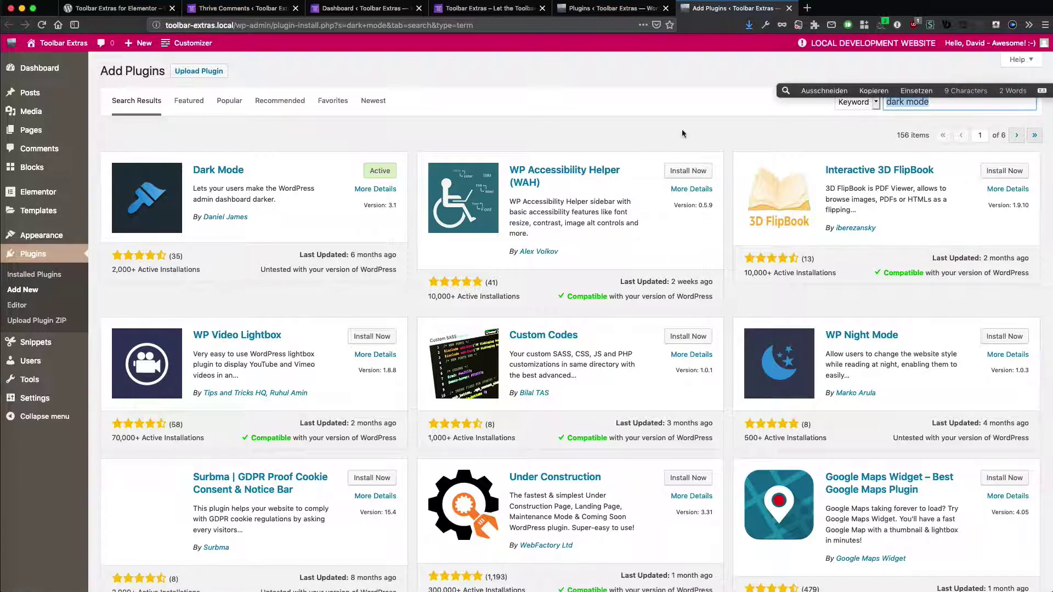
{"action": "left_click", "coordinate": [323, 178]}
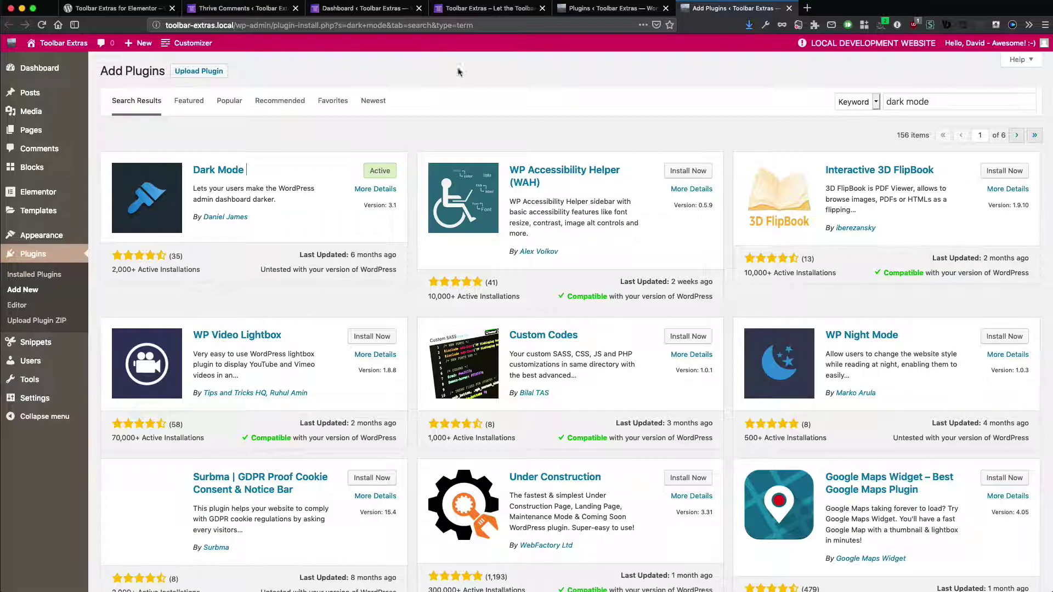
{"action": "mouse_move", "coordinate": [981, 43]}
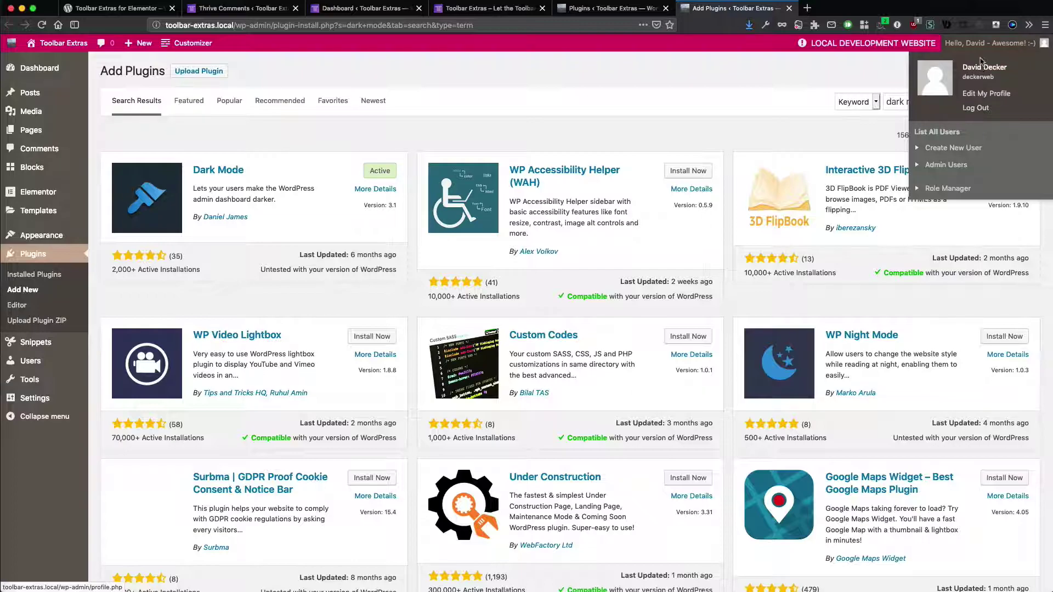
In Edit My Profile, tick 'Enable Dark Mode in the dashboard' and save with Update Profile
{"action": "left_click", "coordinate": [983, 68]}
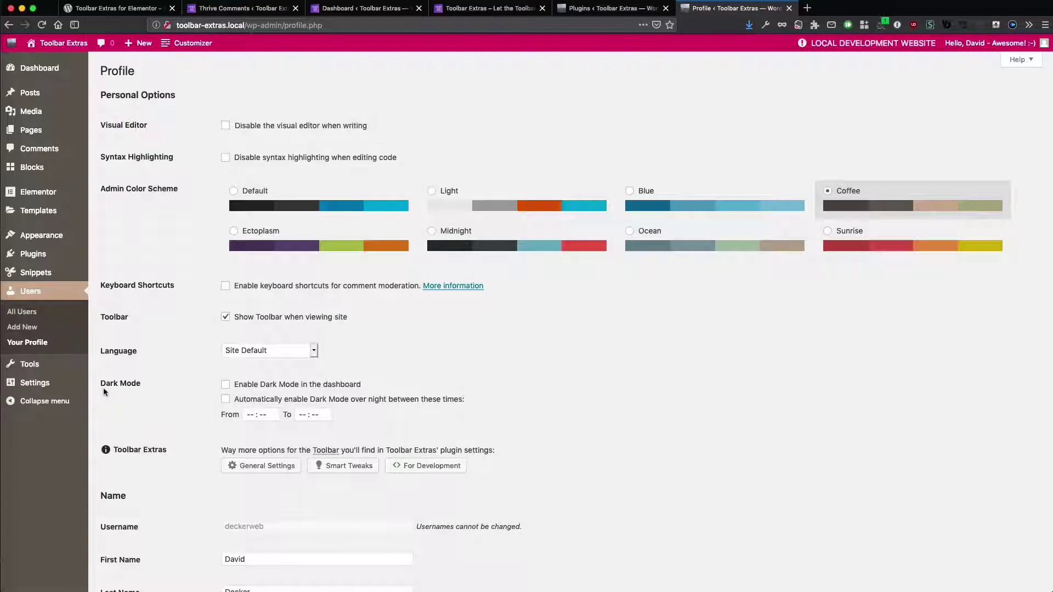
{"action": "left_click_drag", "start_coordinate": [100, 384], "coordinate": [188, 389]}
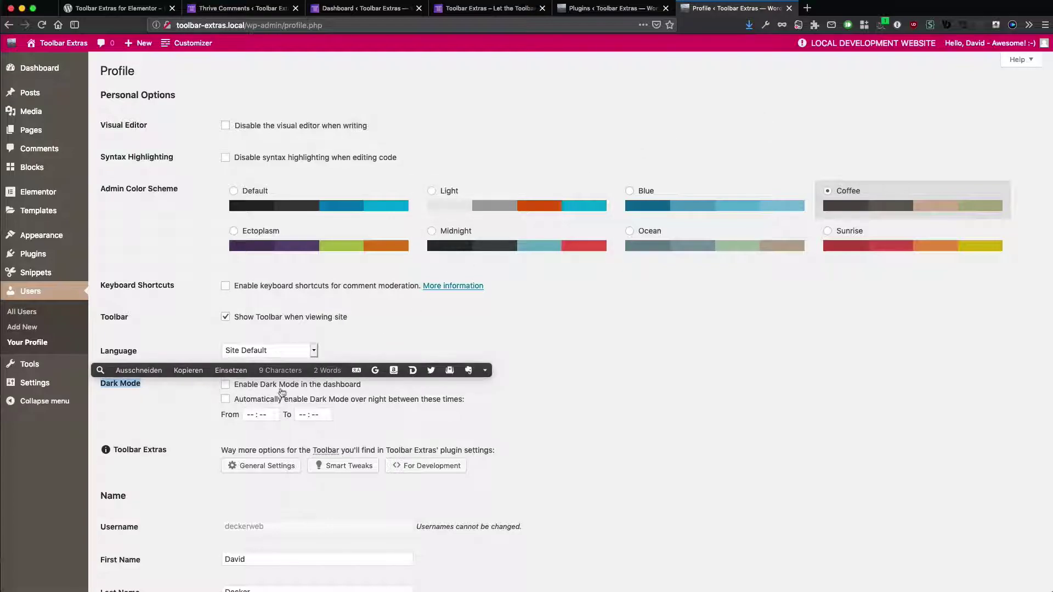
{"action": "left_click", "coordinate": [295, 388]}
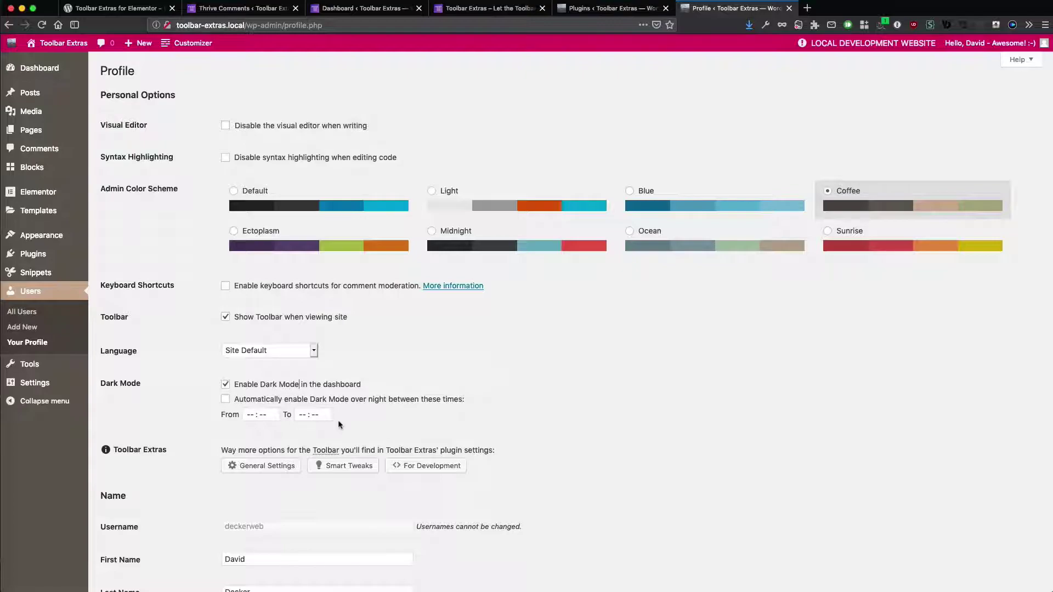
{"action": "scroll", "coordinate": [417, 422], "scroll_direction": "down", "scroll_amount": 10}
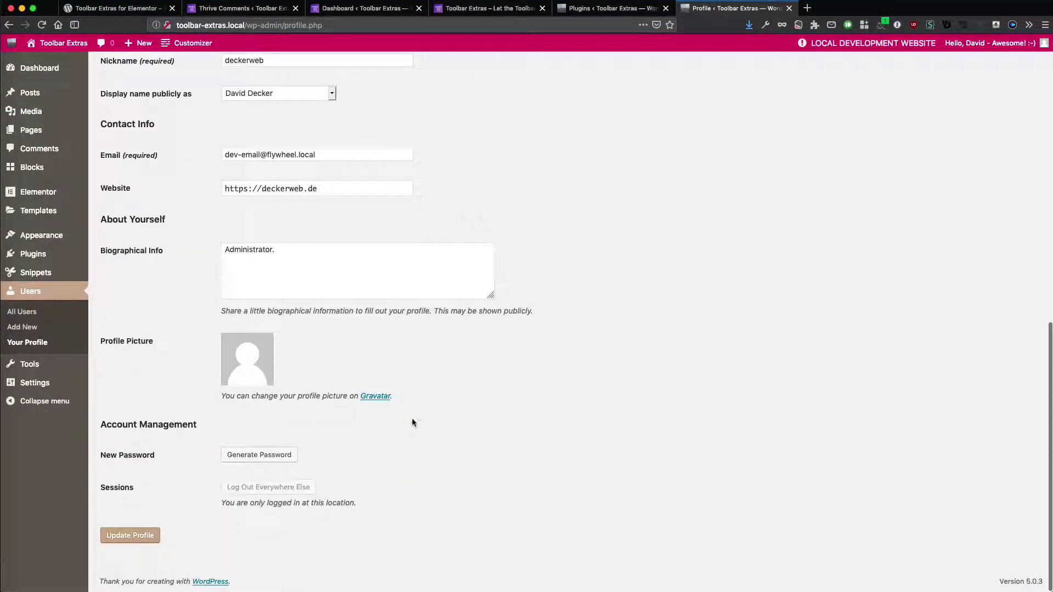
{"action": "left_click", "coordinate": [133, 535]}
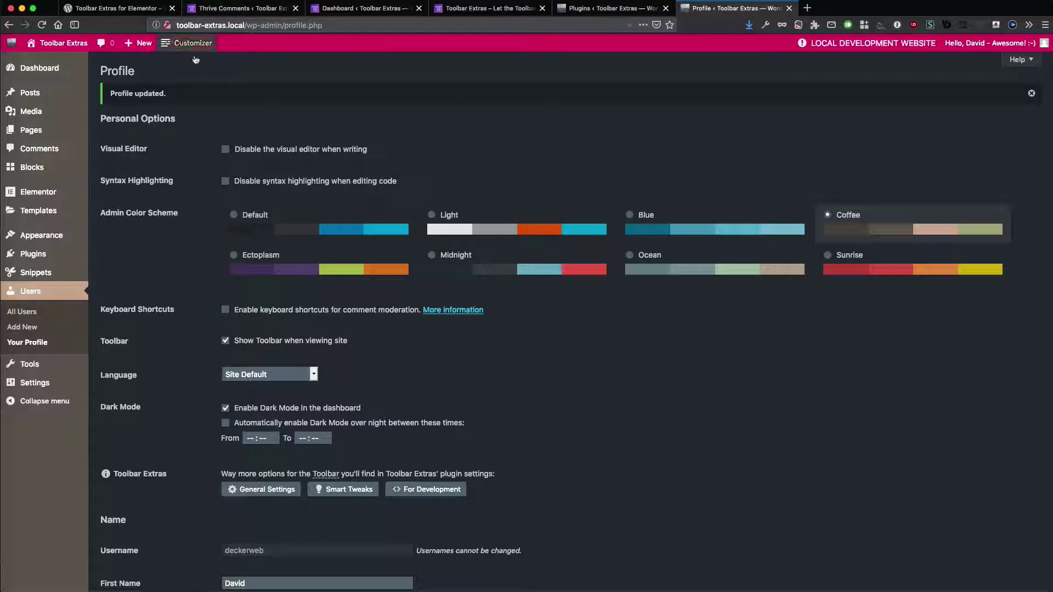
Open Toolbar Extras > Toolbar Settings > General and scroll through its settings
{"action": "mouse_move", "coordinate": [60, 44]}
{"action": "mouse_move", "coordinate": [66, 244]}
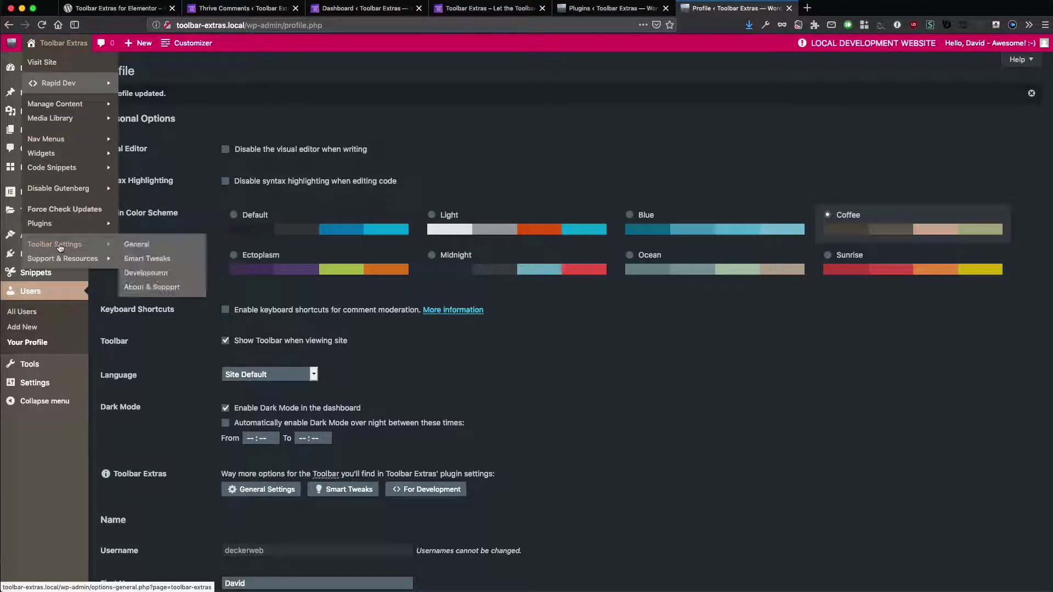
{"action": "left_click", "coordinate": [129, 254]}
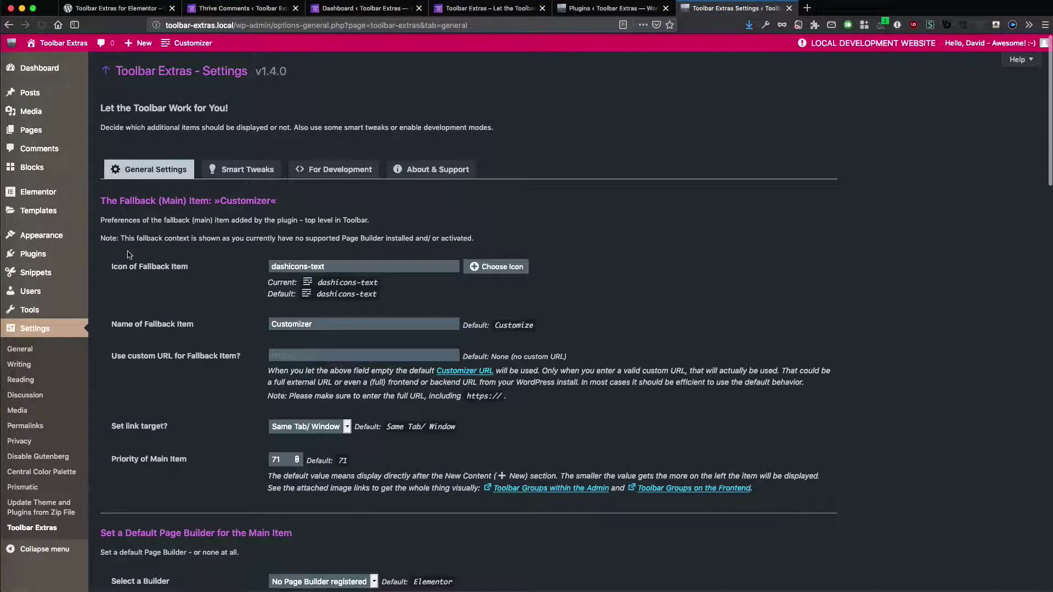
{"action": "scroll", "coordinate": [451, 426], "scroll_direction": "down", "scroll_amount": 5}
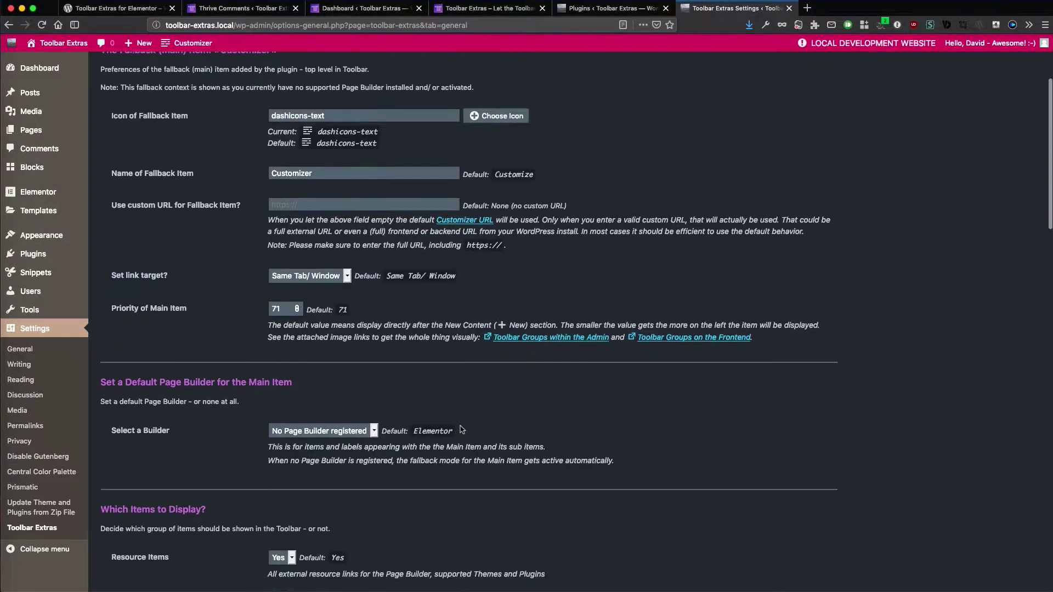
{"action": "scroll", "coordinate": [461, 429], "scroll_direction": "down", "scroll_amount": 14}
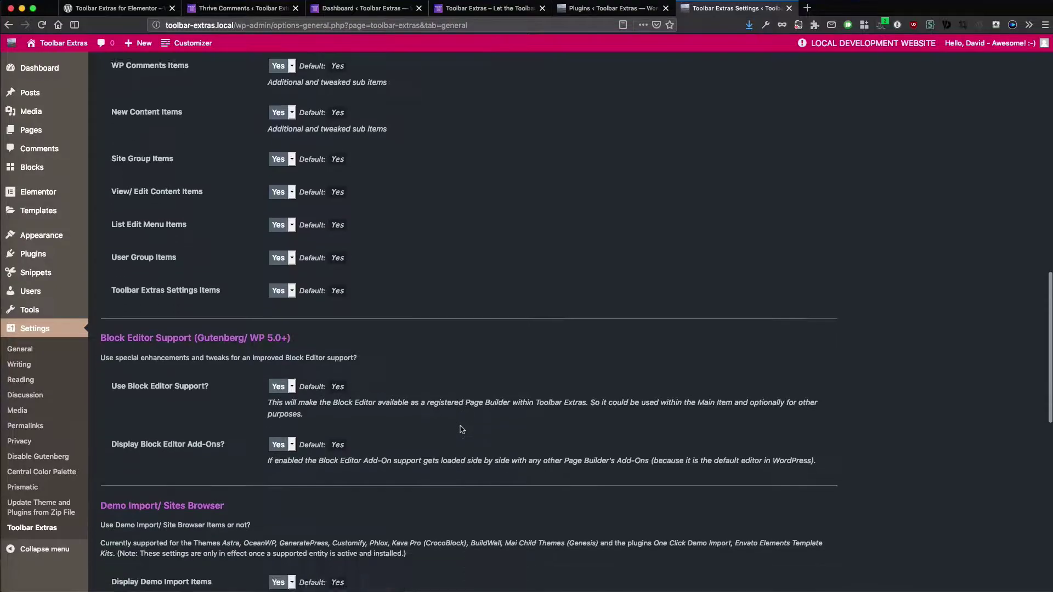
{"action": "scroll", "coordinate": [462, 429], "scroll_direction": "down", "scroll_amount": 5}
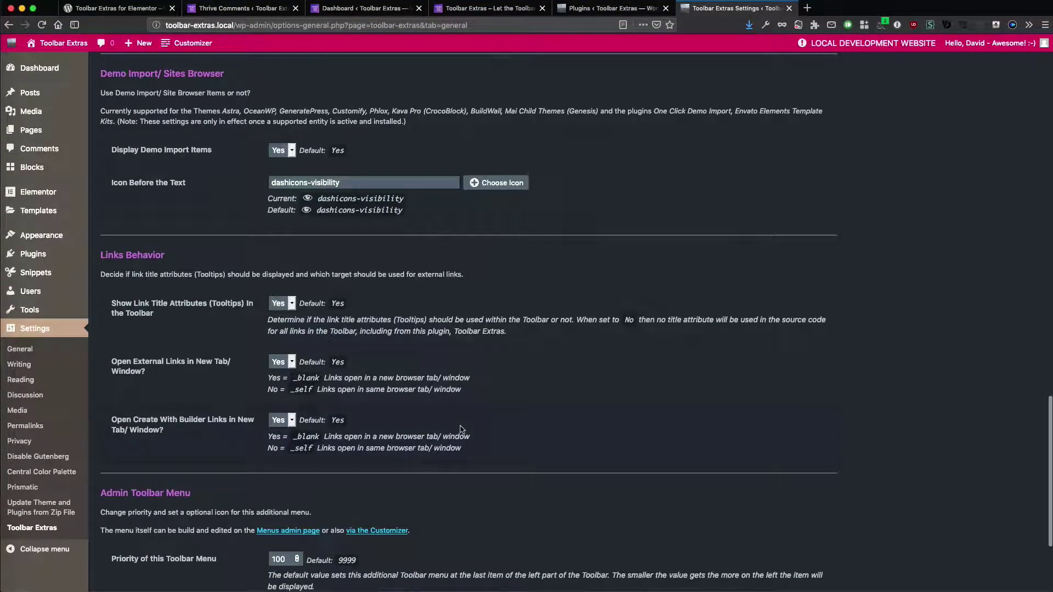
{"action": "scroll", "coordinate": [462, 429], "scroll_direction": "up", "scroll_amount": 18}
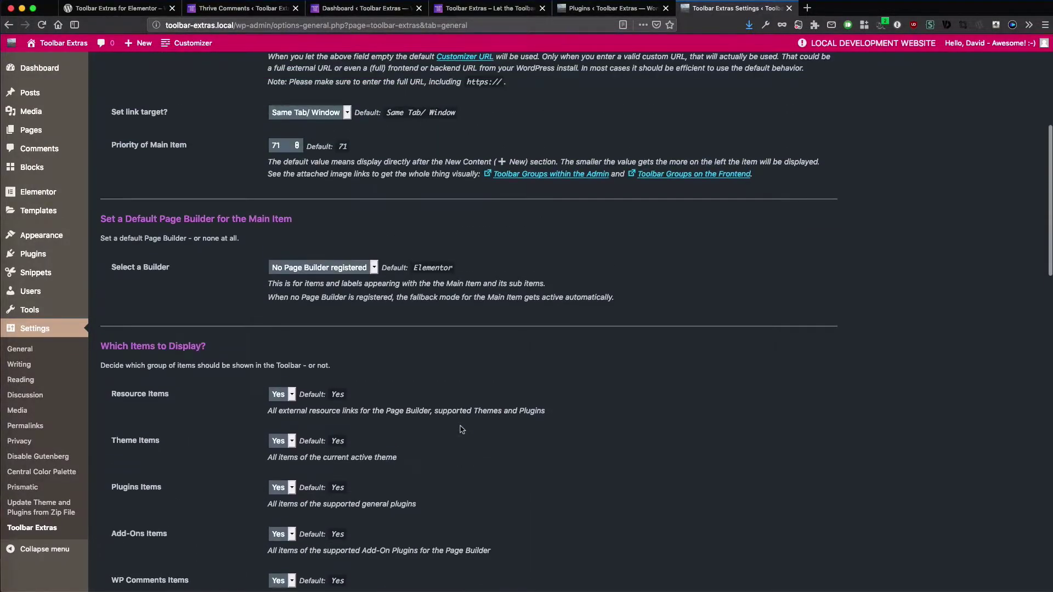
{"action": "scroll", "coordinate": [461, 429], "scroll_direction": "up", "scroll_amount": 6}
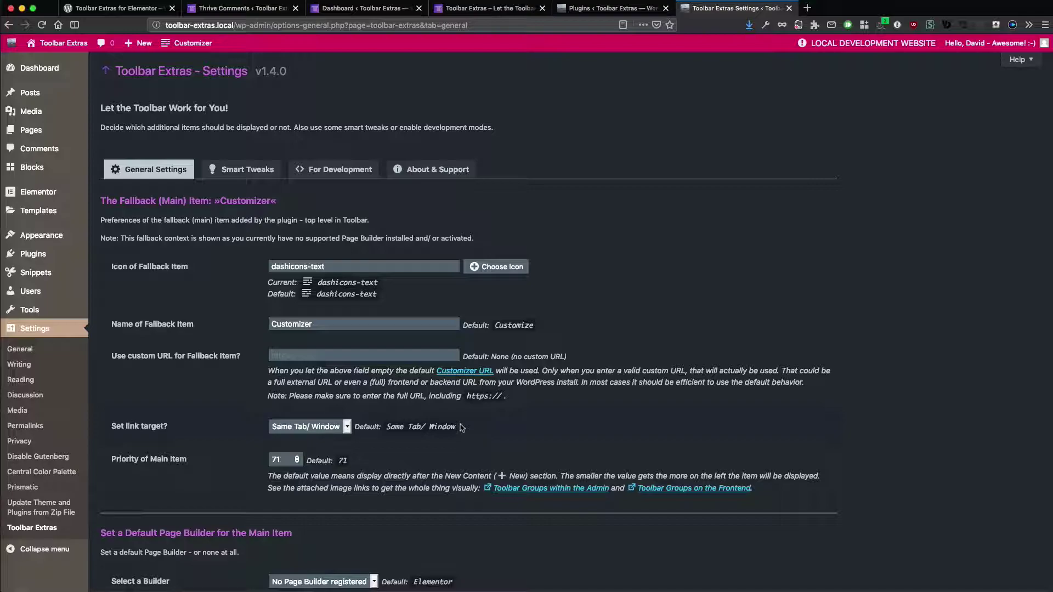
View the For Development tab and the Help notes, then switch to About & Support
{"action": "left_click", "coordinate": [352, 172]}
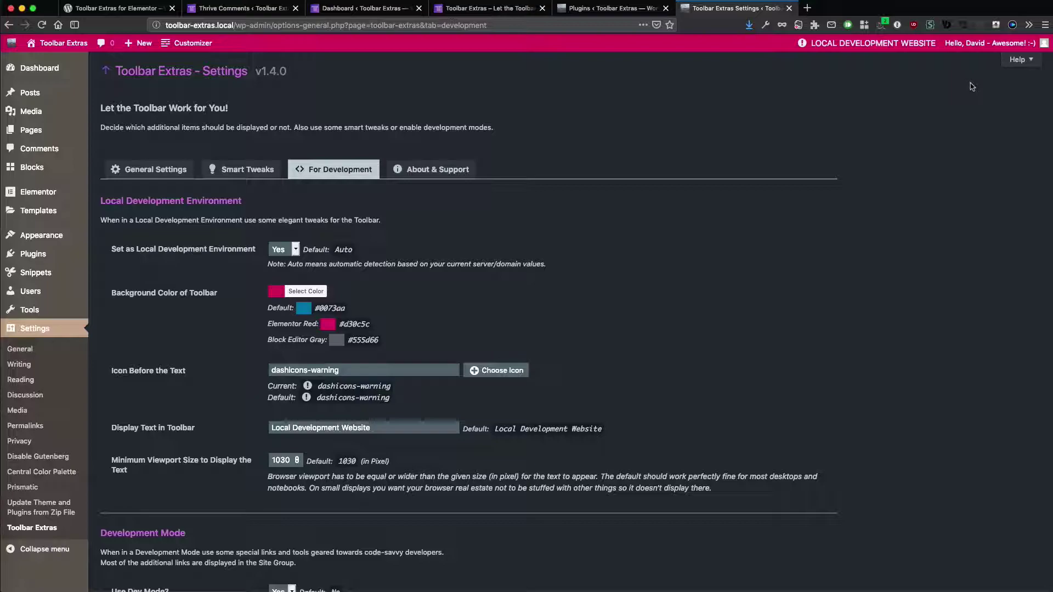
{"action": "left_click", "coordinate": [1015, 59]}
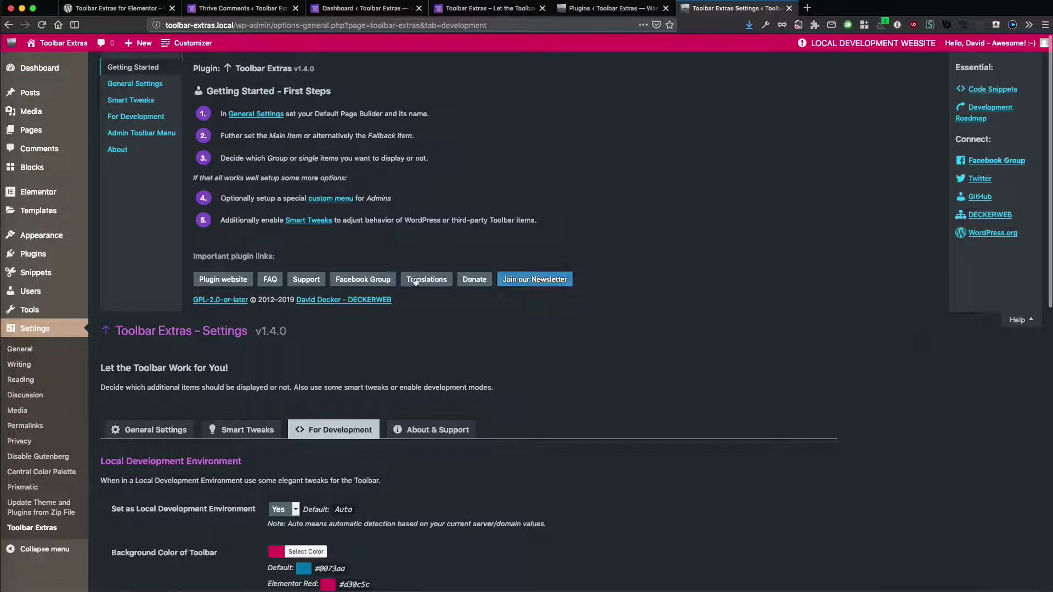
{"action": "left_click", "coordinate": [1017, 321]}
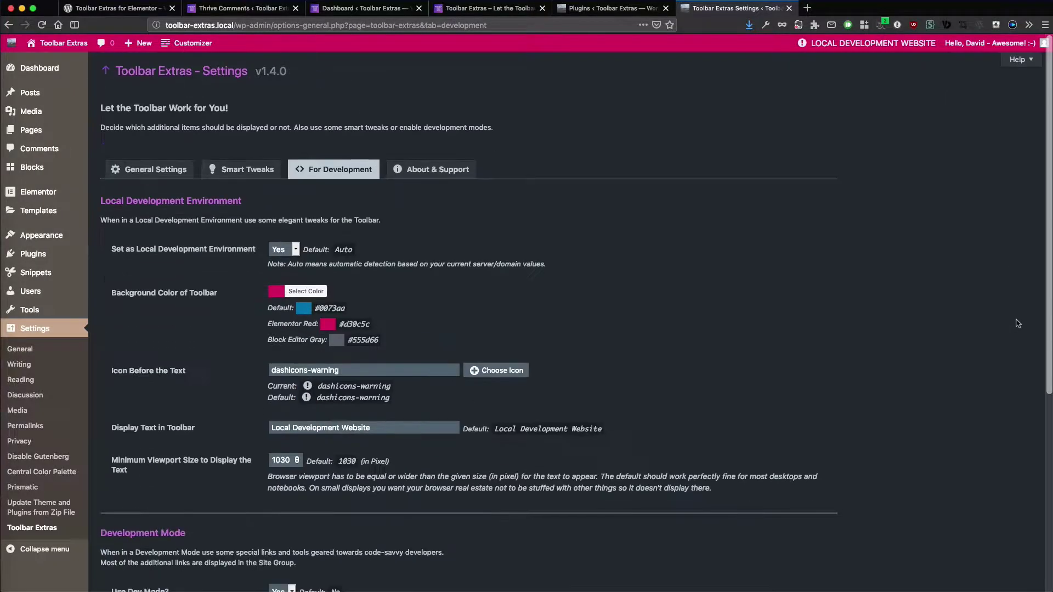
{"action": "left_click", "coordinate": [431, 170]}
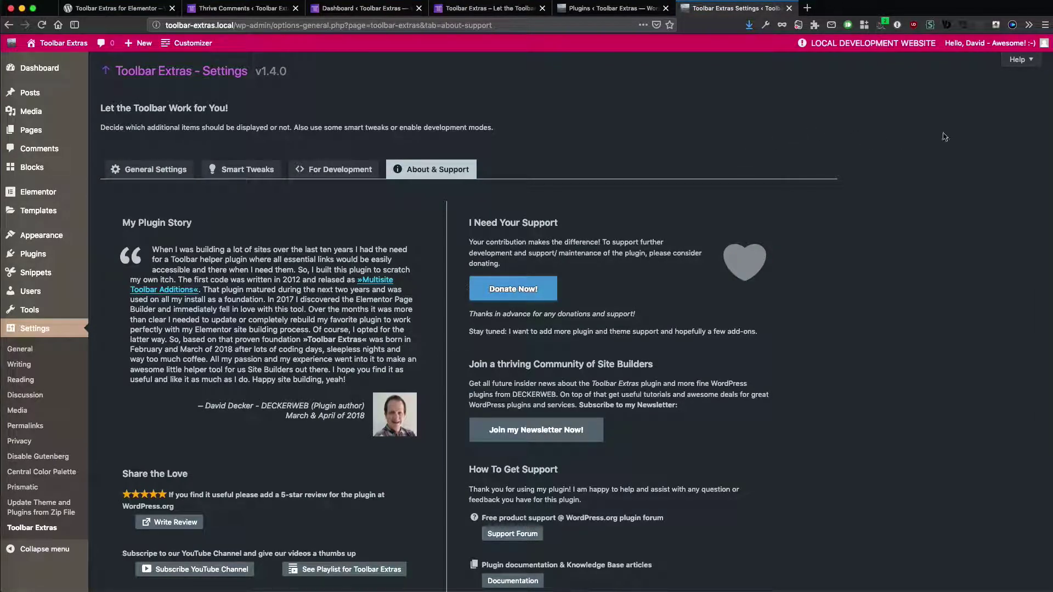
Go back to Edit My Profile from the admin bar account menu
{"action": "mouse_move", "coordinate": [954, 44]}
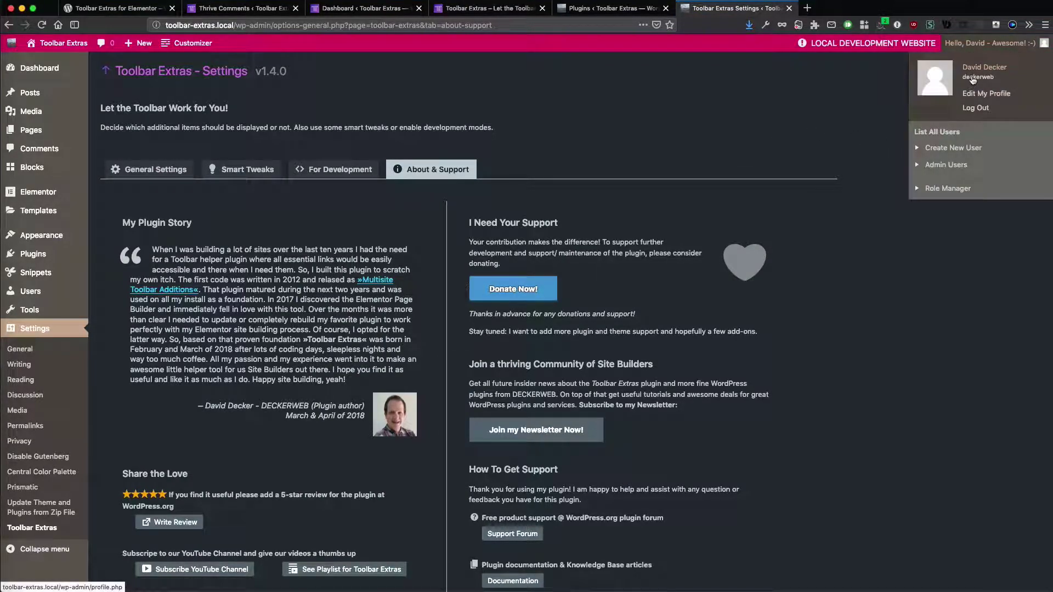
{"action": "left_click", "coordinate": [972, 79]}
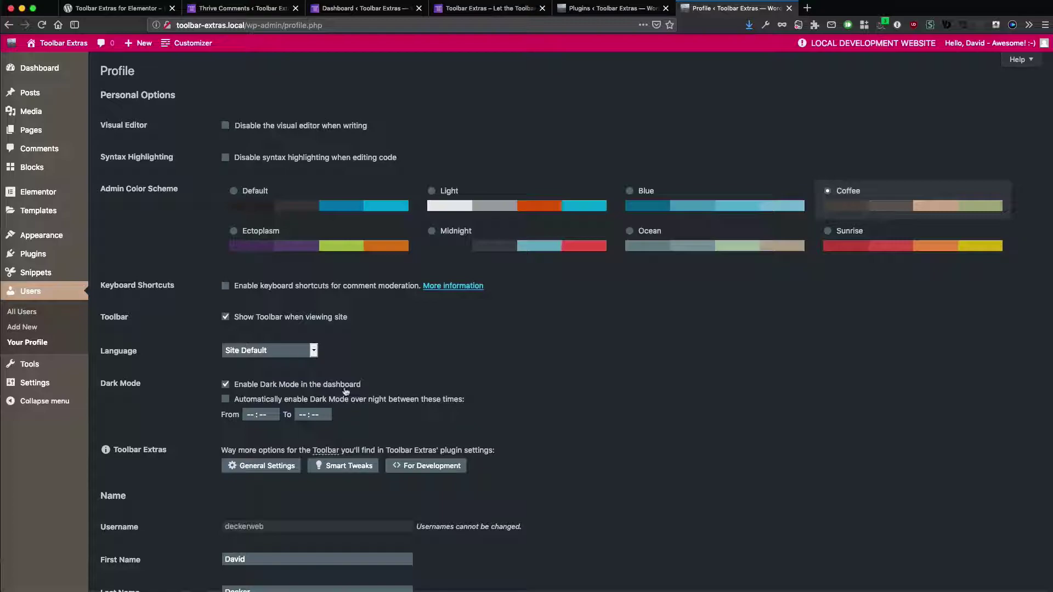
Enable automatic overnight Dark Mode from 22:00 to 07:00 and update the profile
{"action": "left_click", "coordinate": [226, 400]}
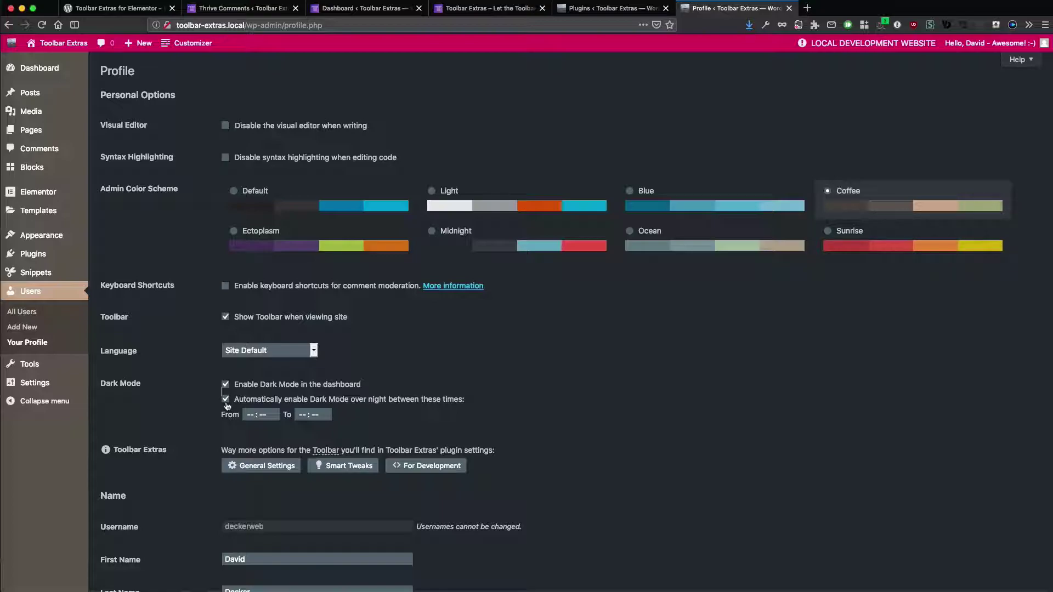
{"action": "left_click", "coordinate": [252, 416]}
{"action": "type", "text": "22:00"}
{"action": "left_click", "coordinate": [305, 415]}
{"action": "type", "text": "07:"}
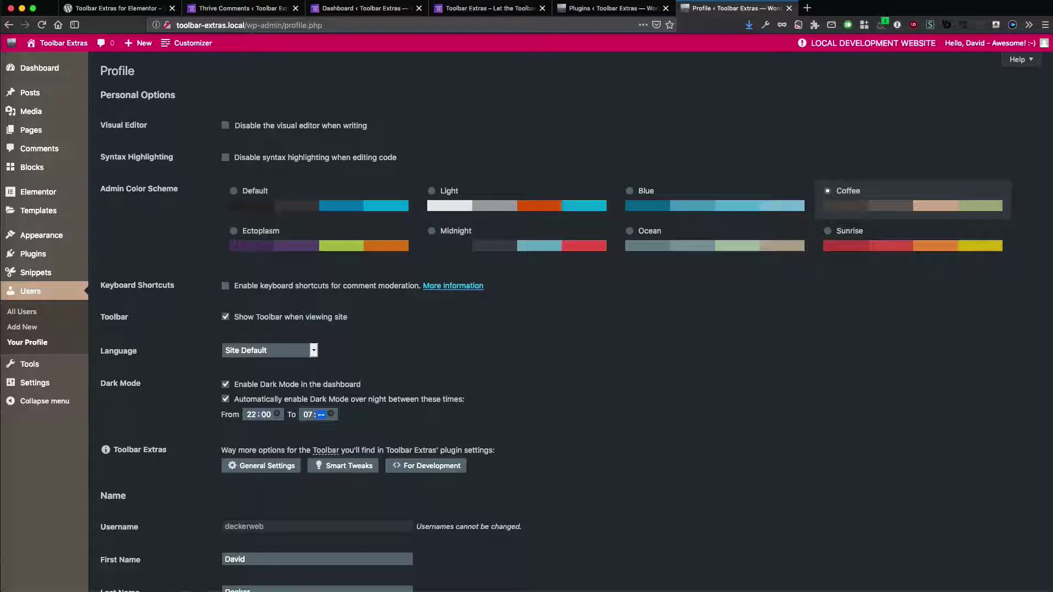
{"action": "type", "text": "00"}
{"action": "scroll", "coordinate": [531, 442], "scroll_direction": "down", "scroll_amount": 10}
{"action": "left_click", "coordinate": [156, 530]}
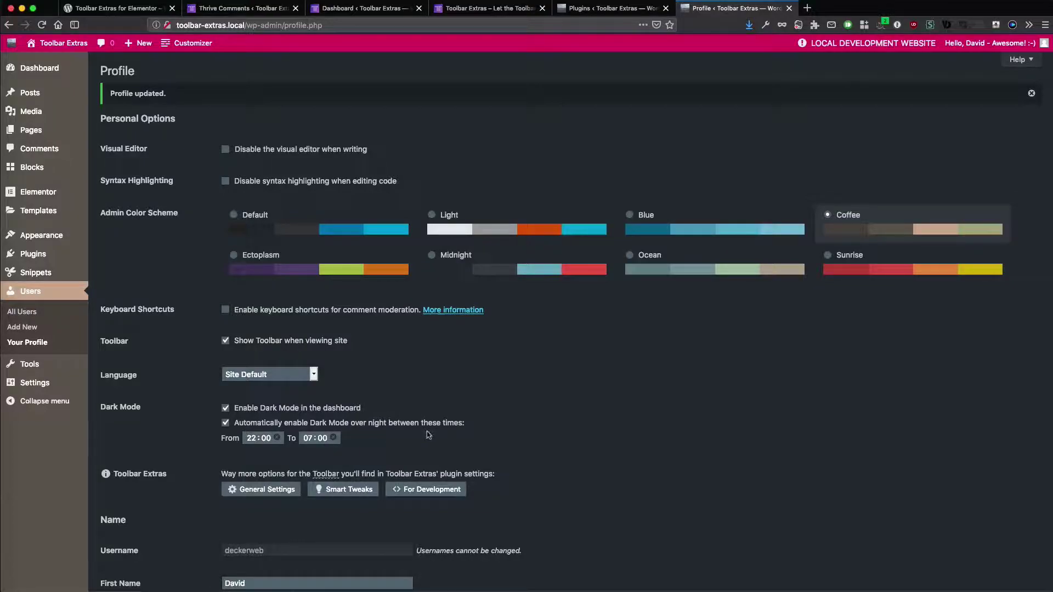
{"action": "left_click_drag", "start_coordinate": [475, 427], "coordinate": [218, 427]}
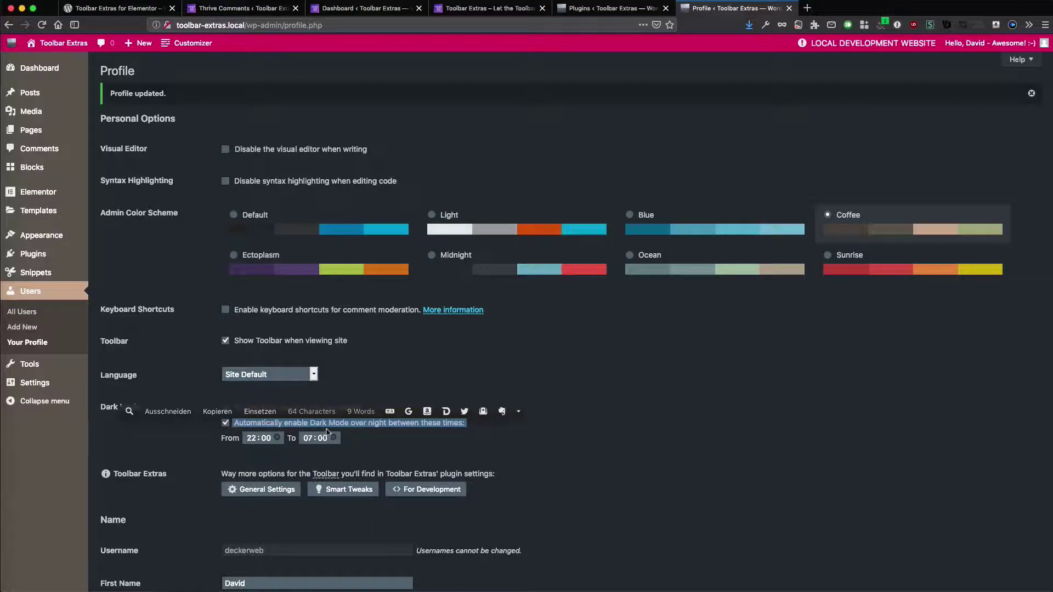
{"action": "left_click", "coordinate": [219, 453]}
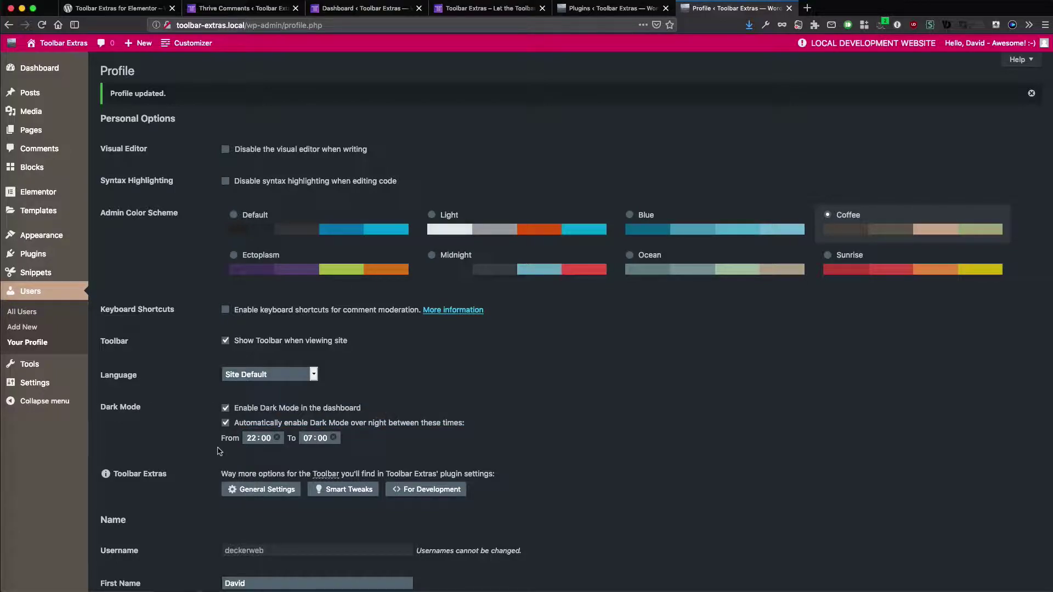